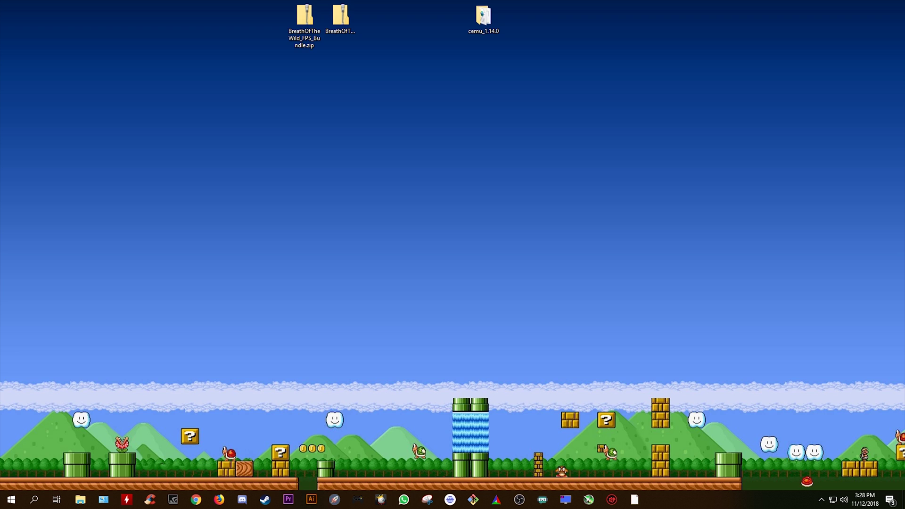
Reposition the BreathOfTheWild_FPS_Bundle and BreathOfTheWild_BSoD_Realistic_Clarity_Official_v3 zip files on the desktop, away from the cemu_1.14.0 folder
click(483, 19)
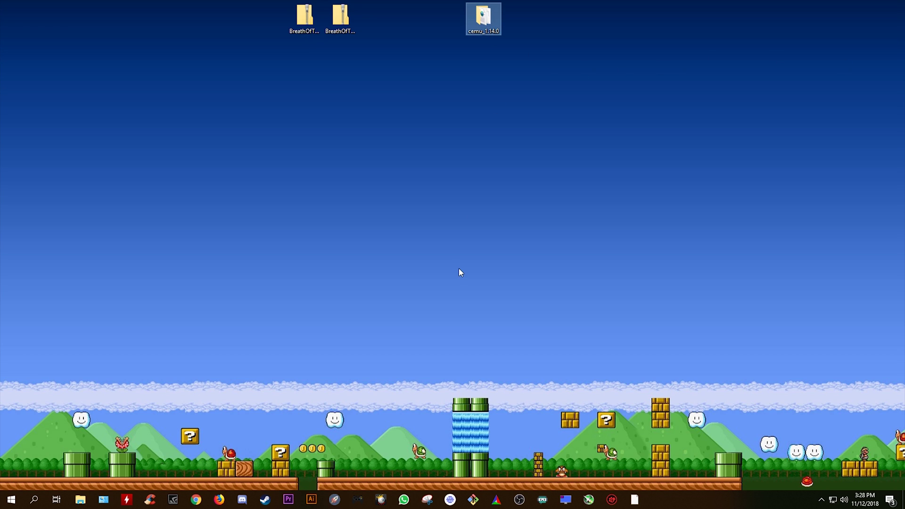
click(308, 27)
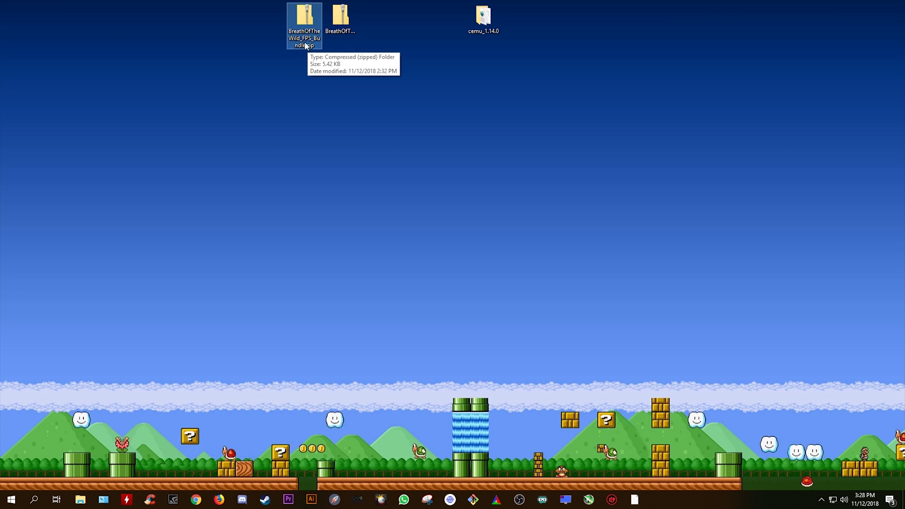
click(341, 19)
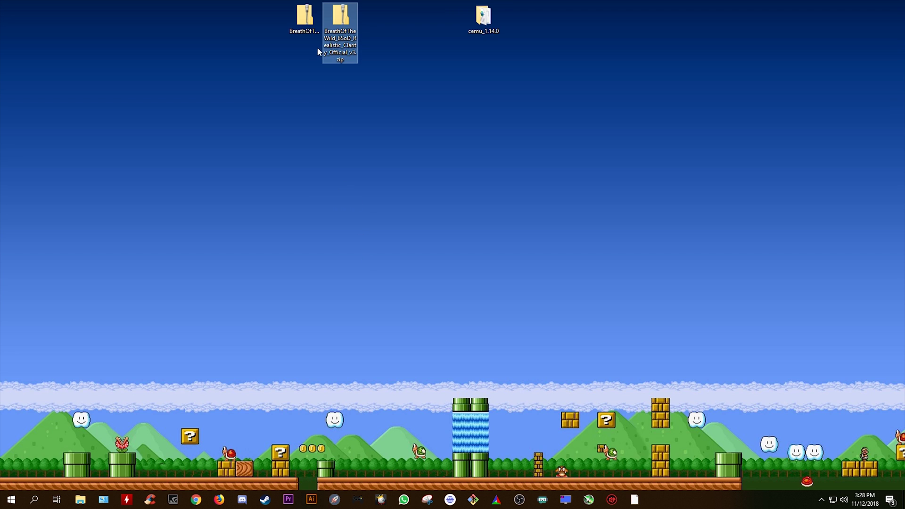
drag(305, 21, 92, 28)
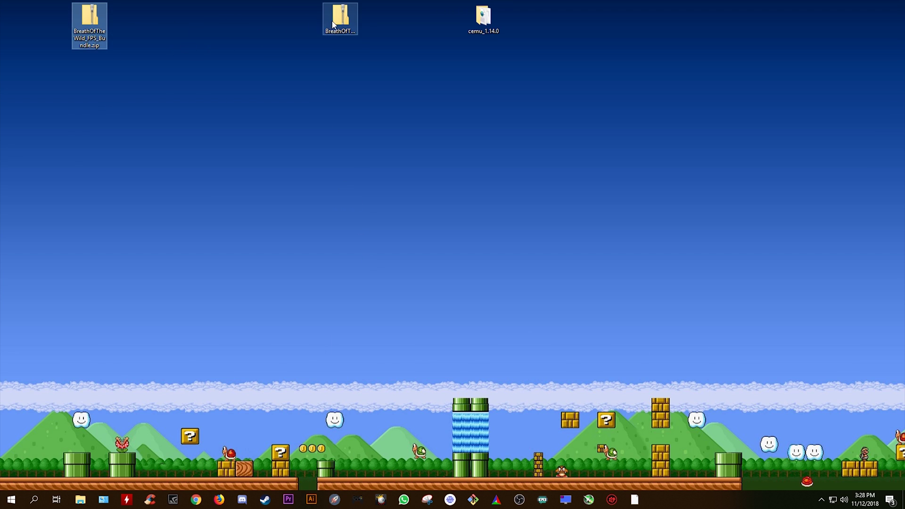
drag(332, 25, 153, 25)
Extract BreathOfTheWild_FPS_Bundle.zip directly onto the desktop with 7-Zip
click(95, 46)
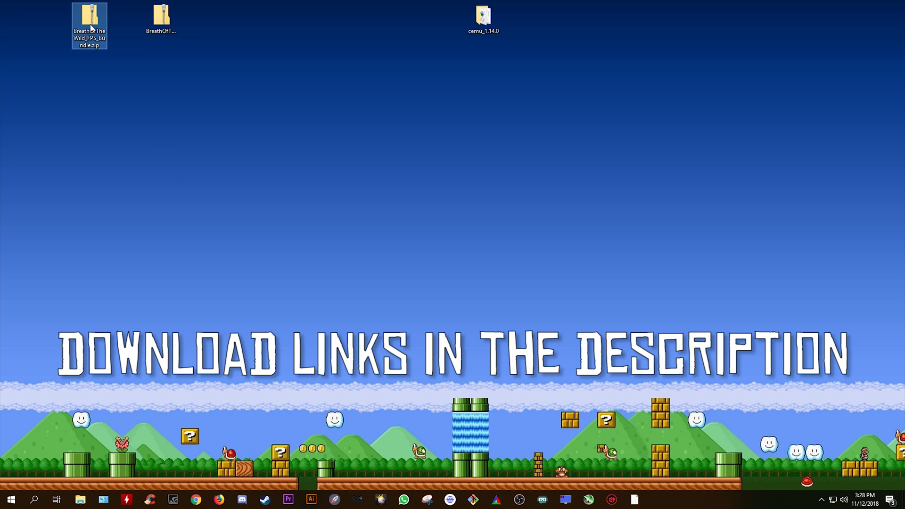
right_click(91, 27)
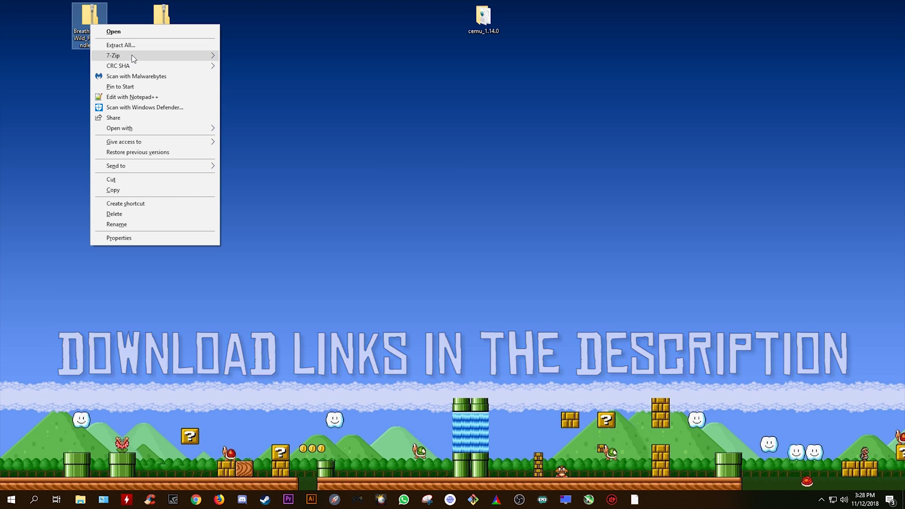
mouse_move(132, 56)
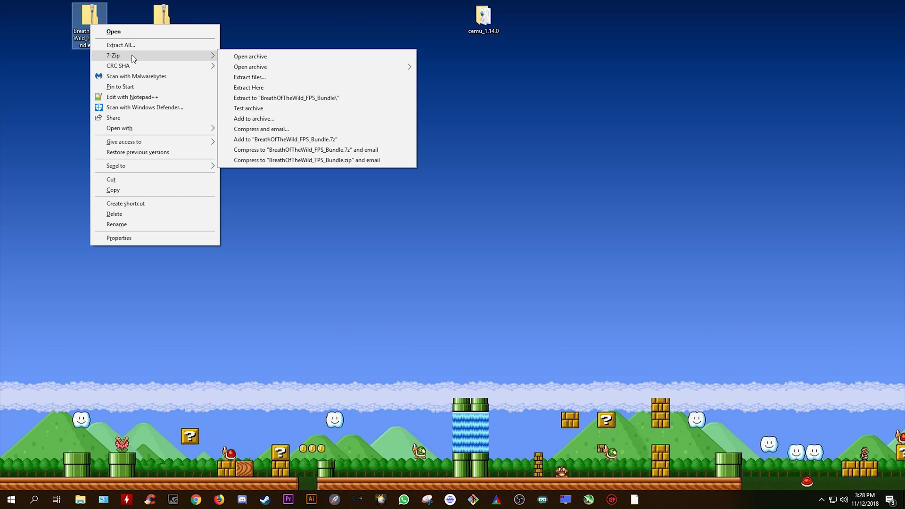
click(259, 87)
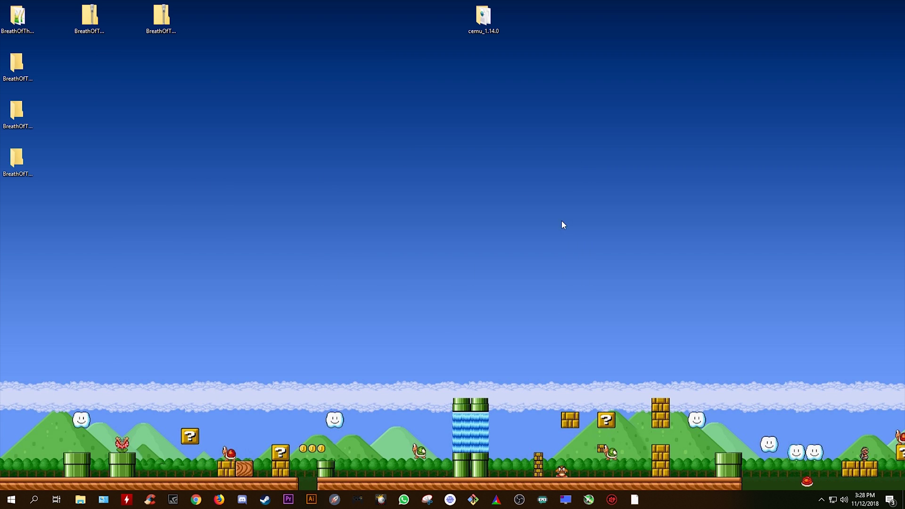
Move the four extracted BreathOfTheWild_FPS++ folders from the desktop into the graphicPacks folder inside cemu_1.14.0
click(17, 20)
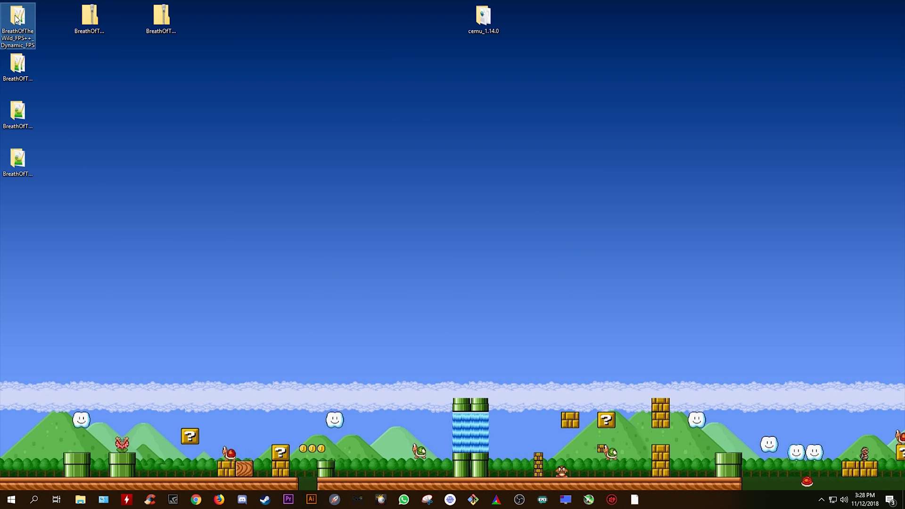
click(17, 66)
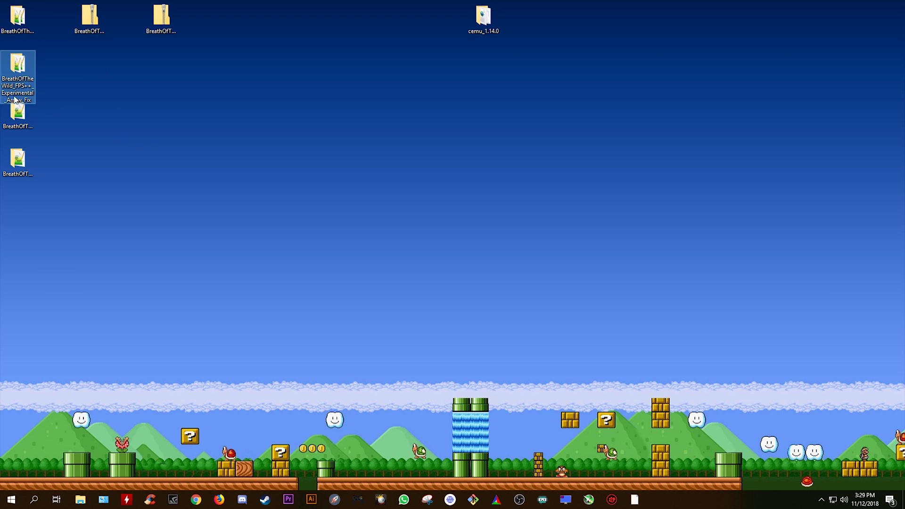
click(17, 114)
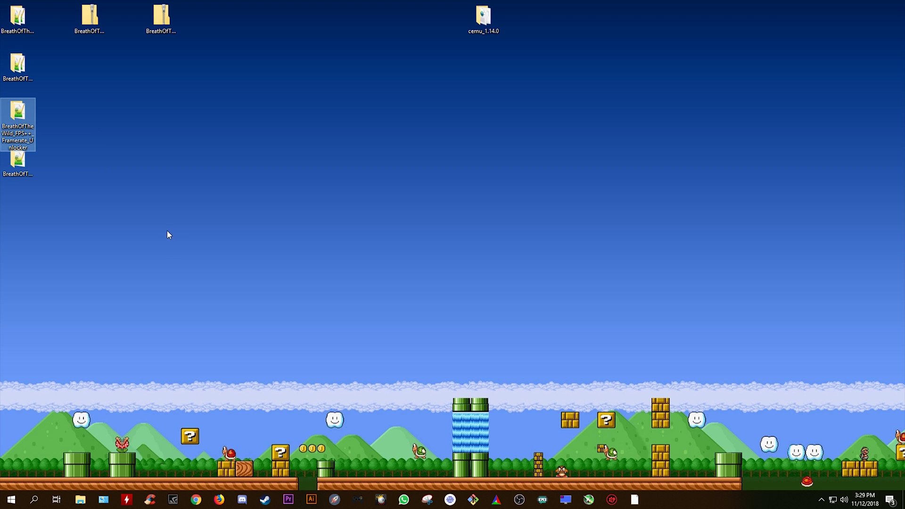
click(22, 172)
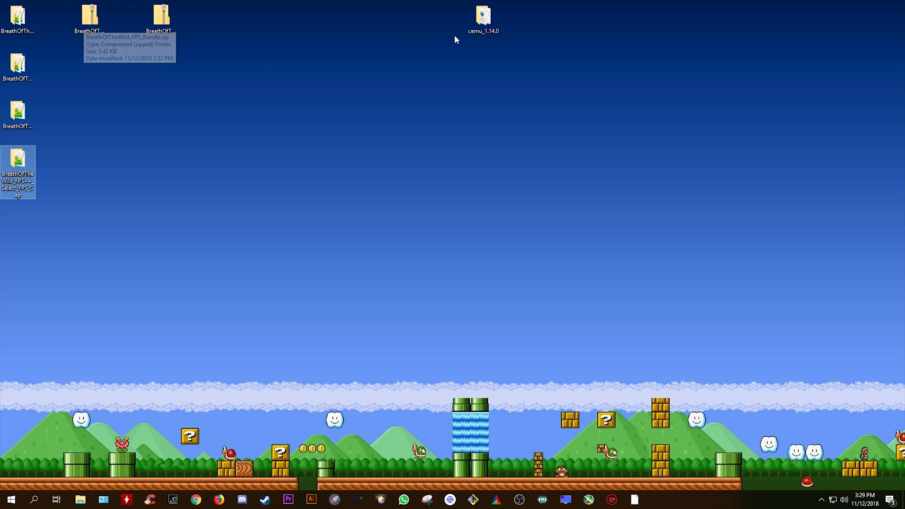
double_click(477, 27)
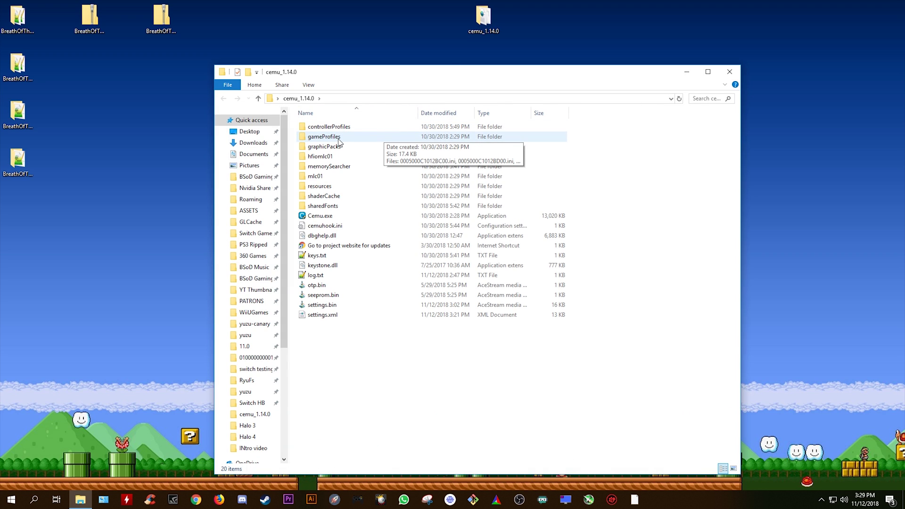
double_click(325, 147)
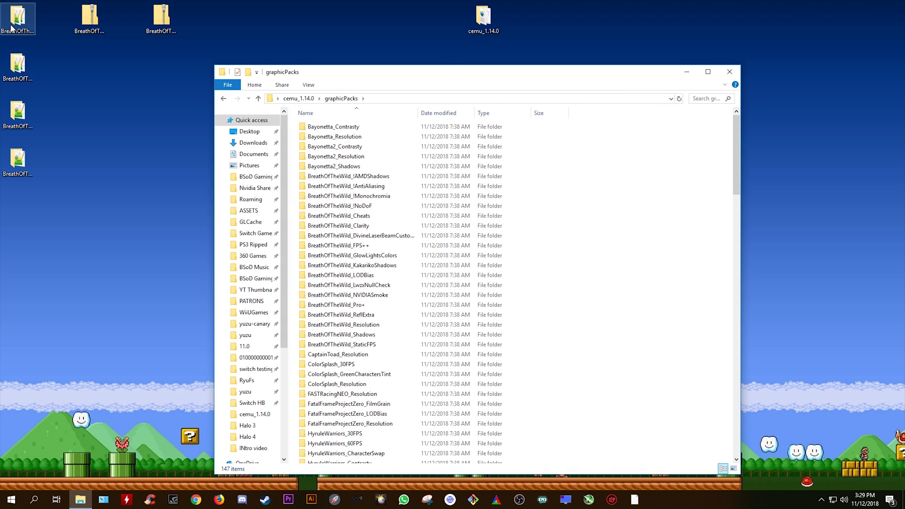
drag(46, 207, 637, 208)
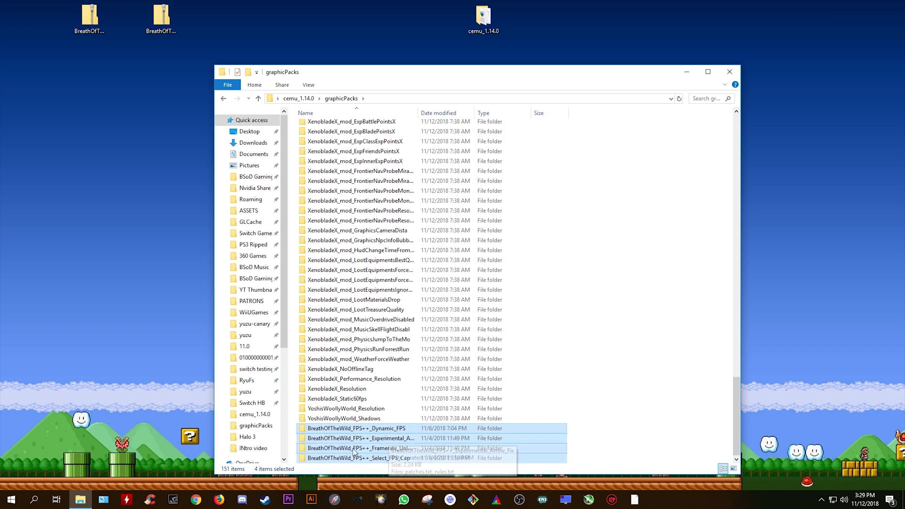
Extract BreathOfTheWild_BSoD_Realistic_Clarity_Official_v3.zip onto the desktop with 7-Zip and move the extracted folder into graphicPacks
click(136, 252)
drag(161, 19, 27, 40)
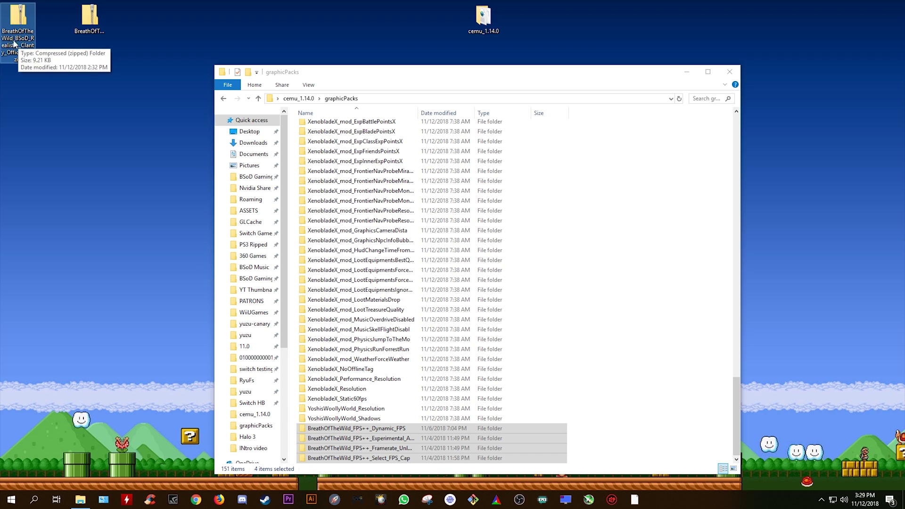
right_click(15, 24)
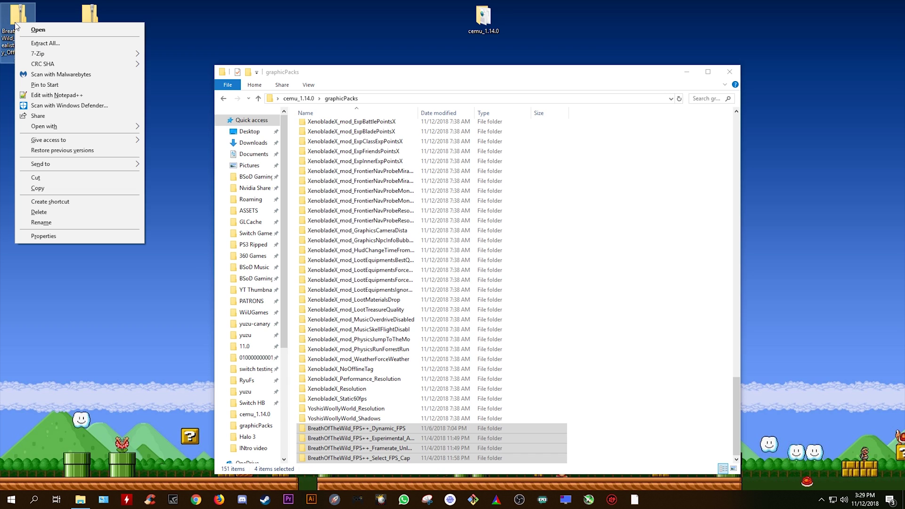
mouse_move(74, 55)
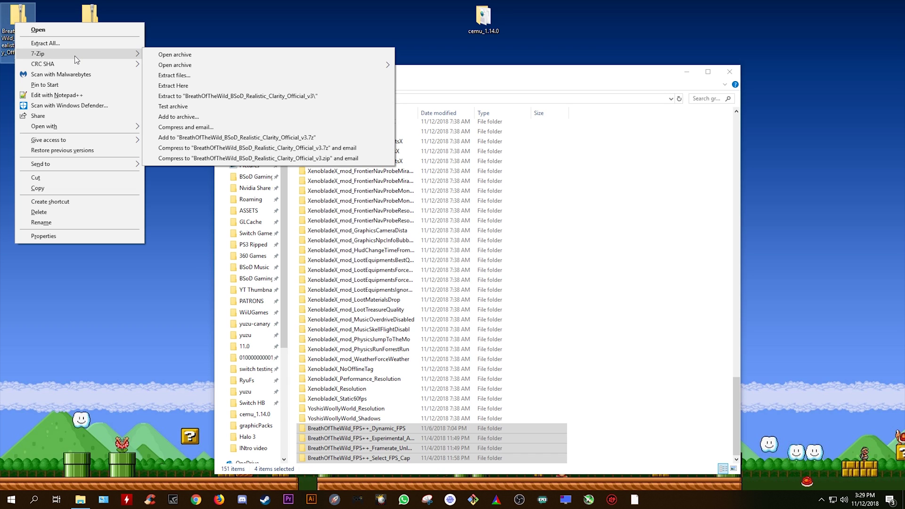
click(173, 83)
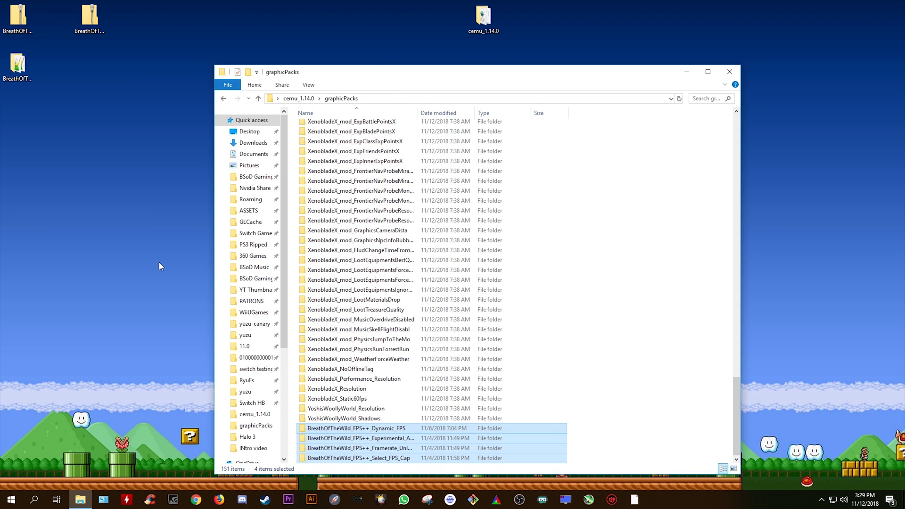
drag(18, 66, 627, 208)
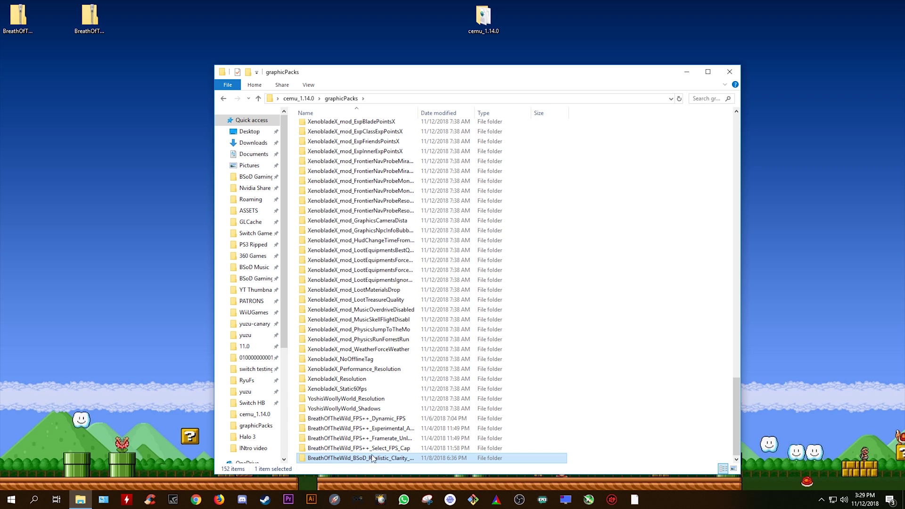
Launch Cemu.exe from the cemu_1.14.0 folder and show the Modifications graphic packs for The Legend of Zelda: Breath of the Wild
click(224, 99)
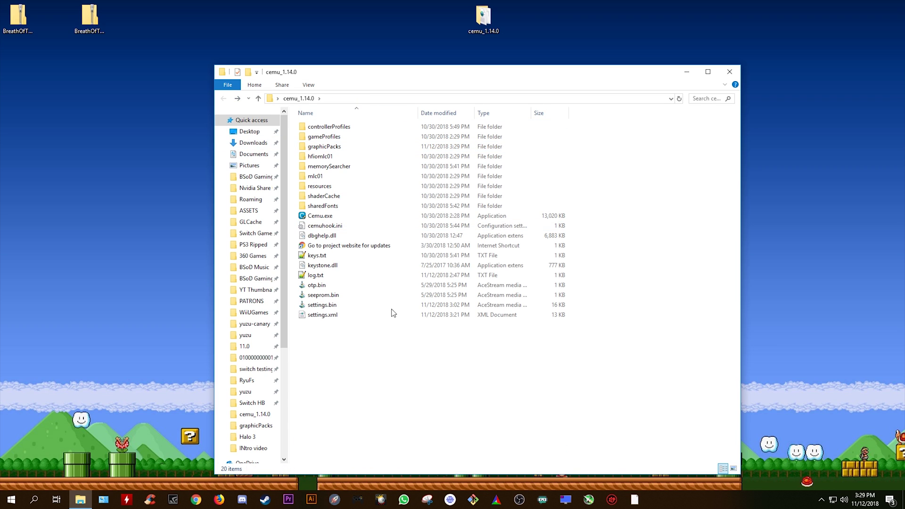
double_click(323, 216)
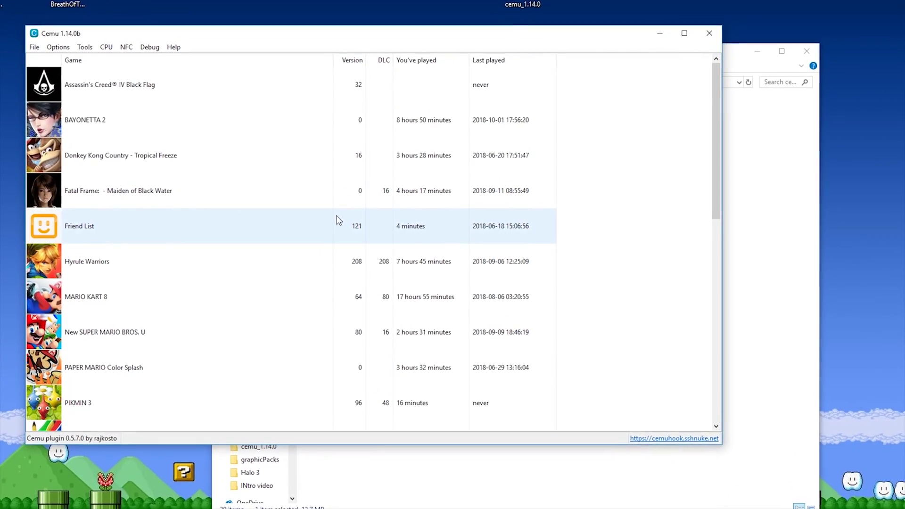
click(58, 47)
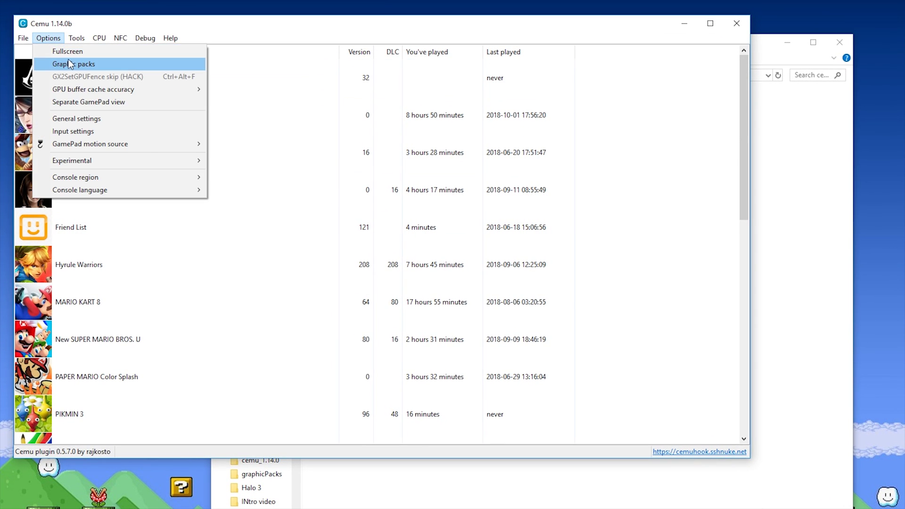
click(69, 63)
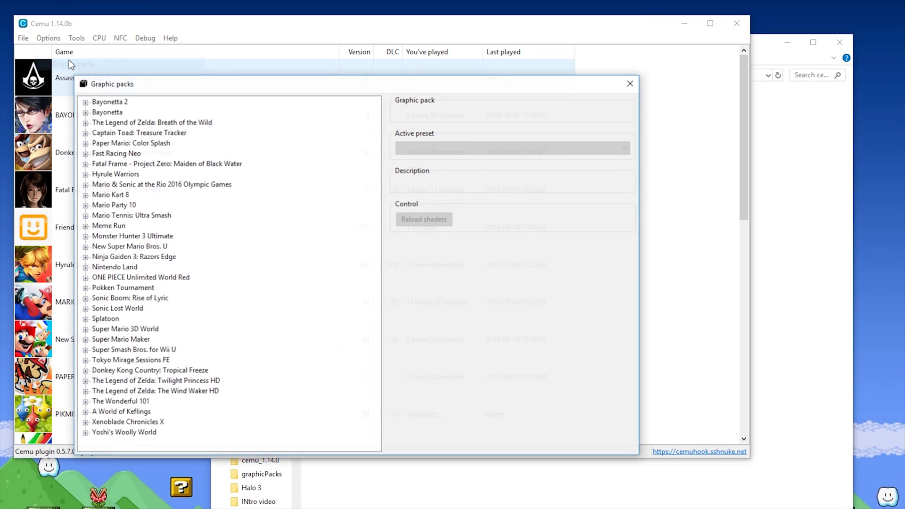
click(84, 123)
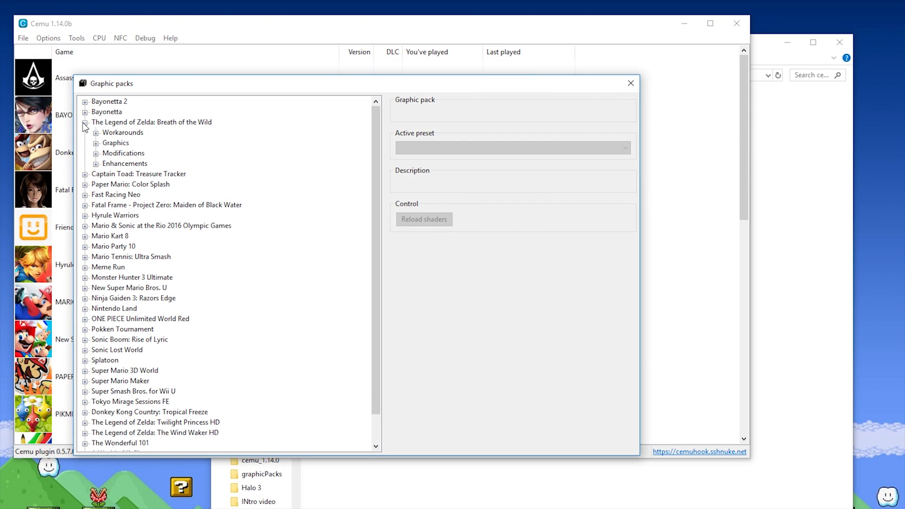
click(96, 155)
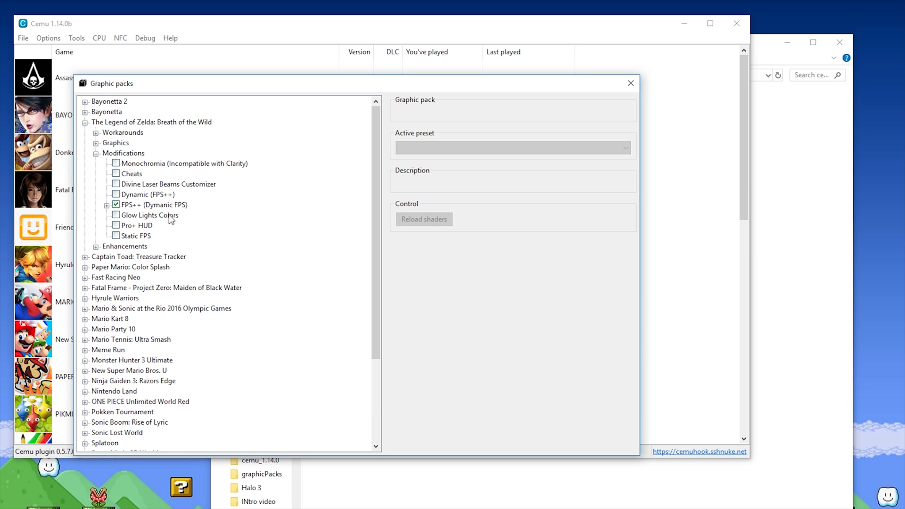
Review the available FPS presets of the Dynamic (FPS++) graphic pack without changing the active one
click(136, 195)
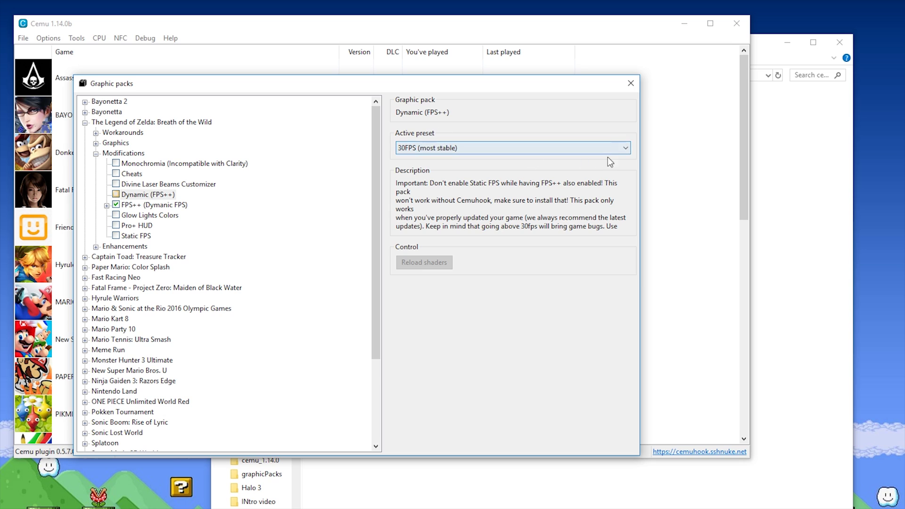
click(625, 149)
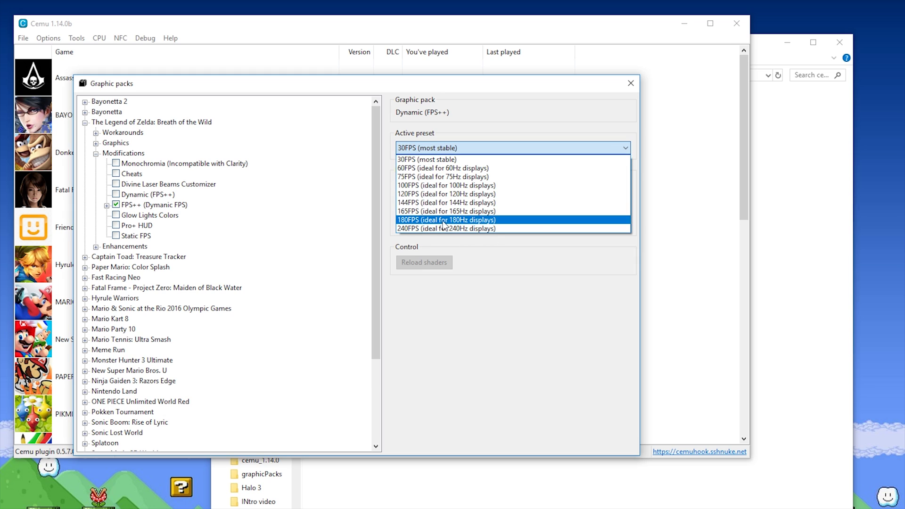
click(618, 148)
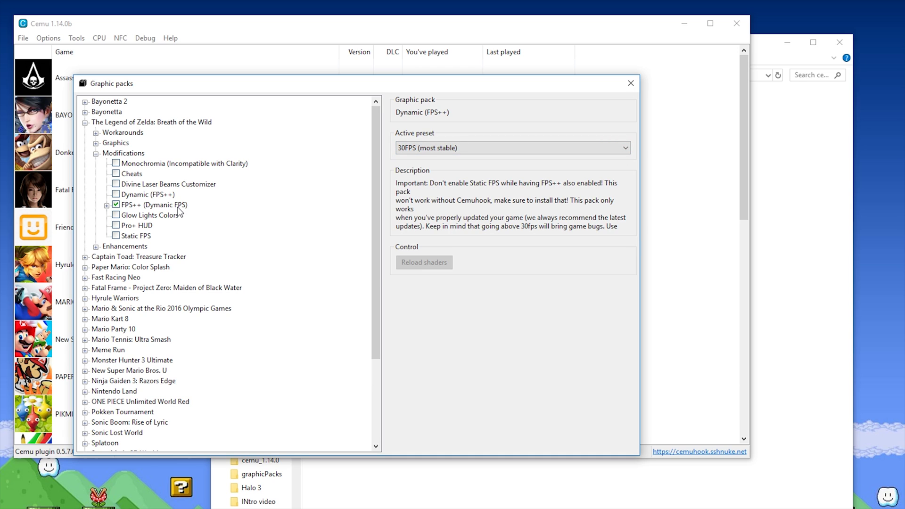
Read the descriptions of FPS++ (Dymanic FPS) and its Experimental Arrow Fix, Framerate Unlocker and Select FPS Cap packs, widening the window to fit
click(107, 206)
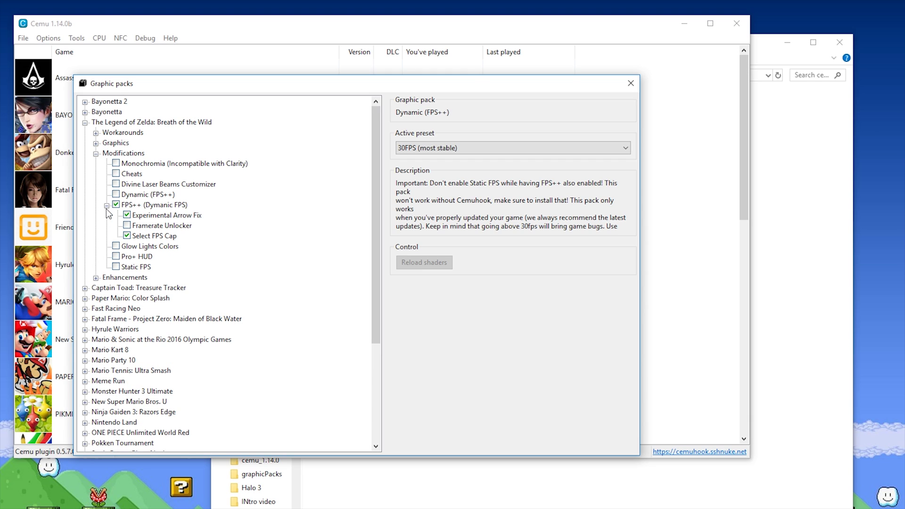
click(146, 206)
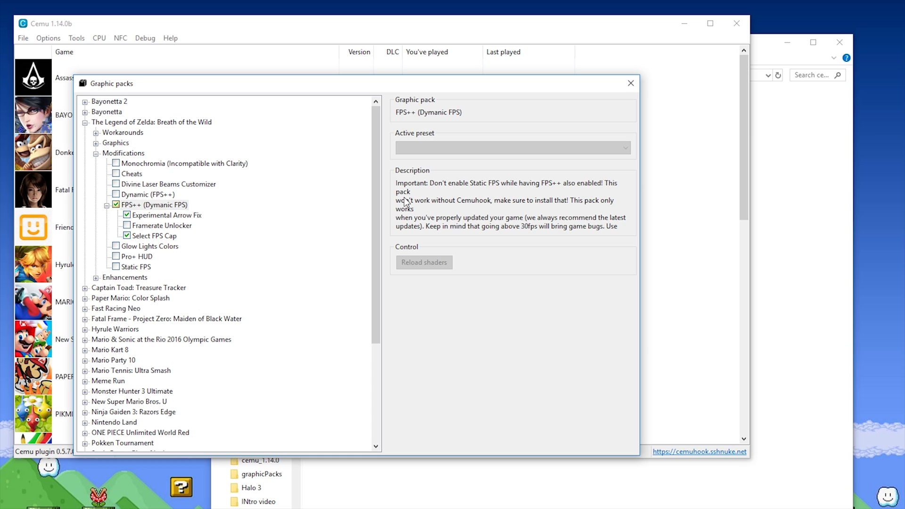
drag(639, 213, 887, 184)
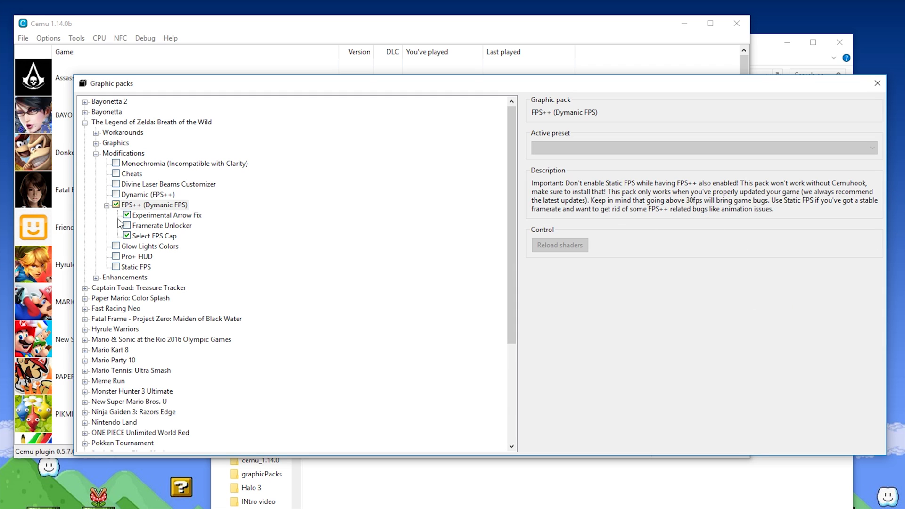
click(149, 217)
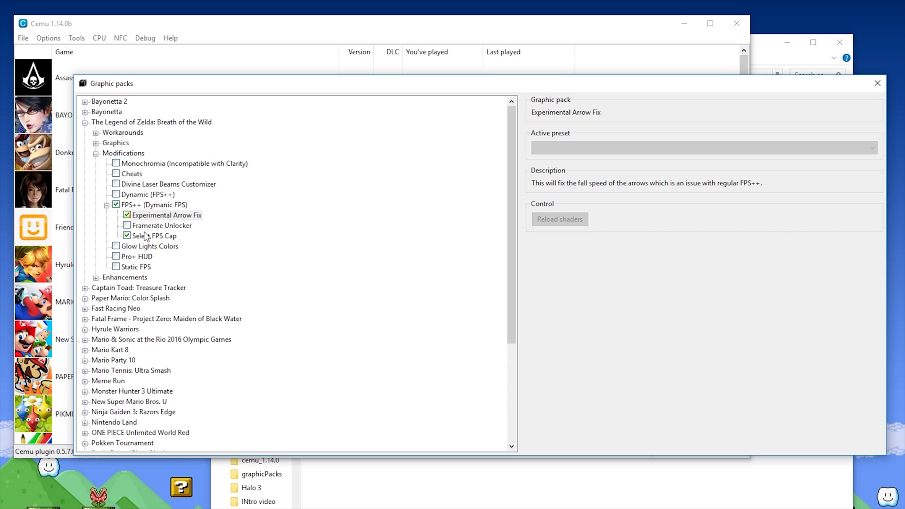
click(153, 228)
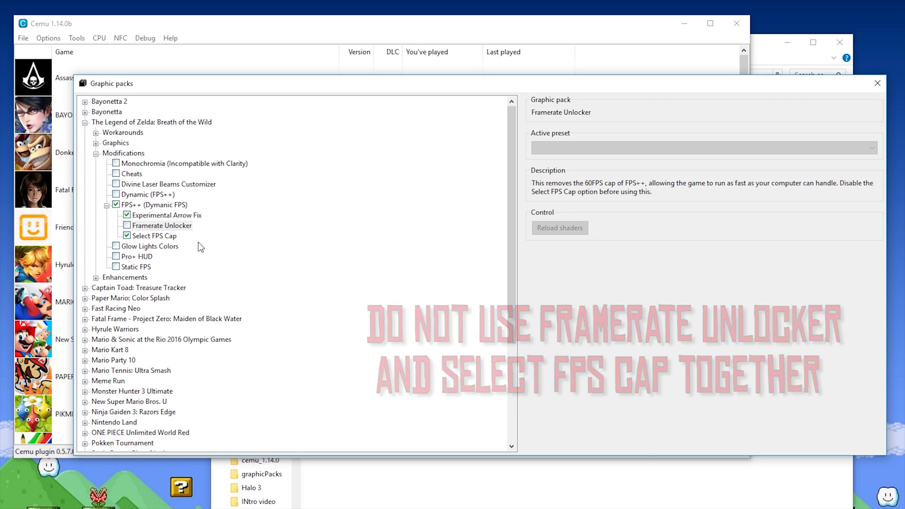
click(153, 238)
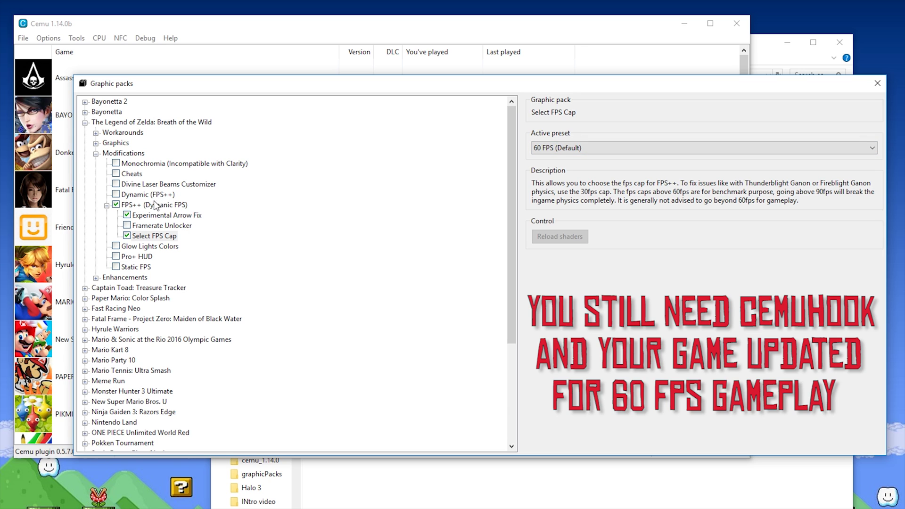
Set the active preset of the Select FPS Cap graphic pack to 72 FPS (1/2 refresh rate of 144 Hz monitors)
click(828, 148)
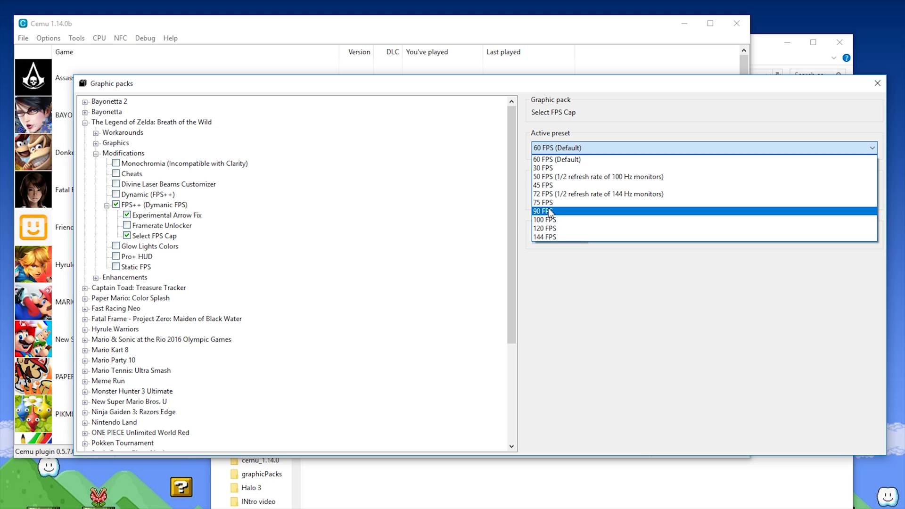
click(551, 195)
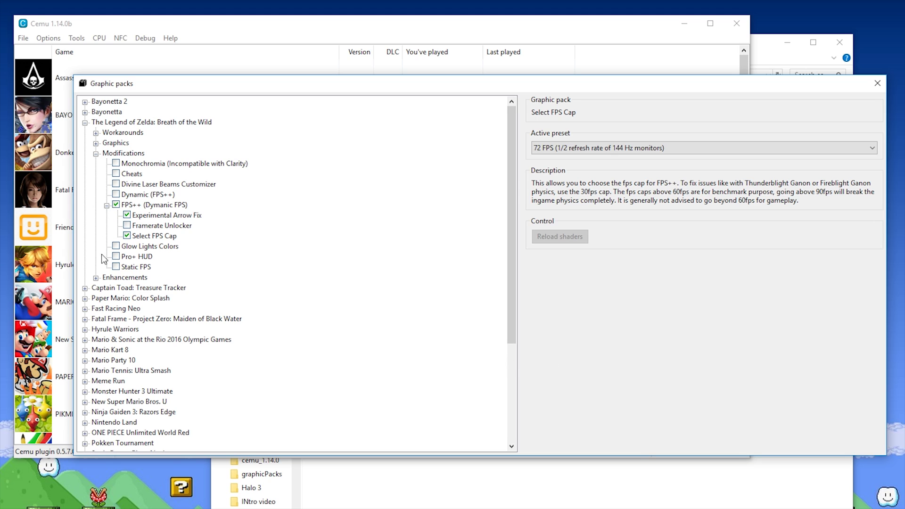
Review the BSoD Realistic Clarity Official and Clarity packs under Enhancements, including Clarity's preset list, without changing them, and close the graphic packs window
click(96, 278)
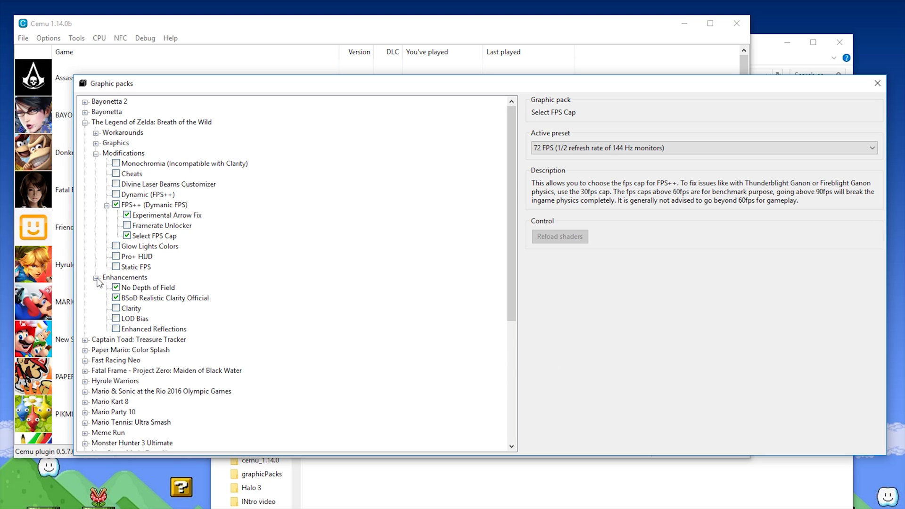
click(140, 301)
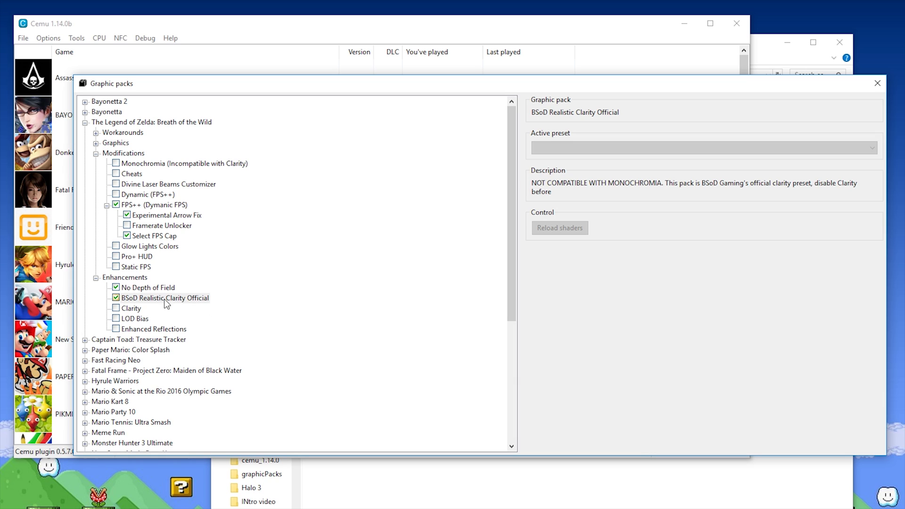
click(130, 312)
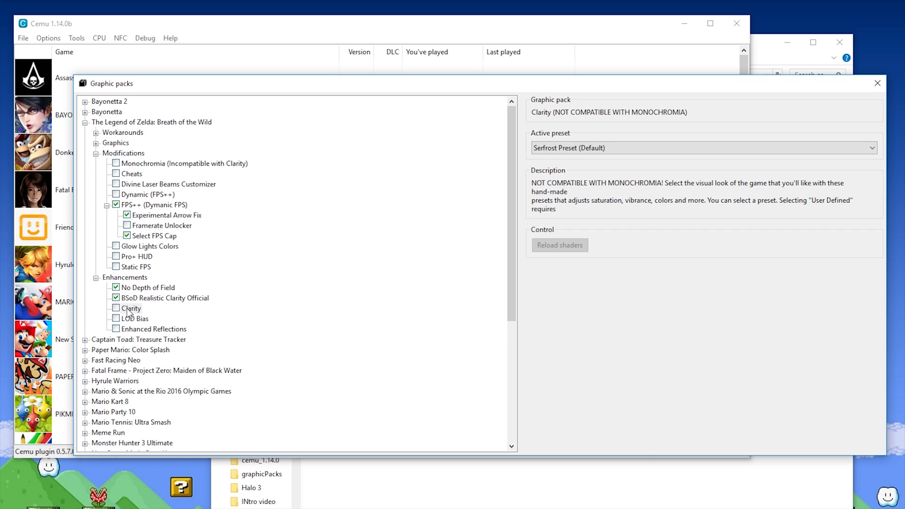
click(798, 149)
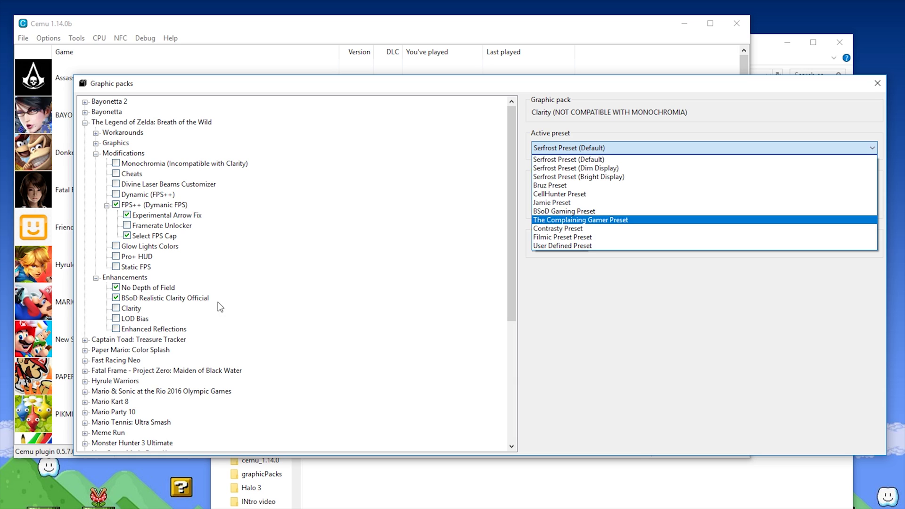
click(140, 302)
click(149, 298)
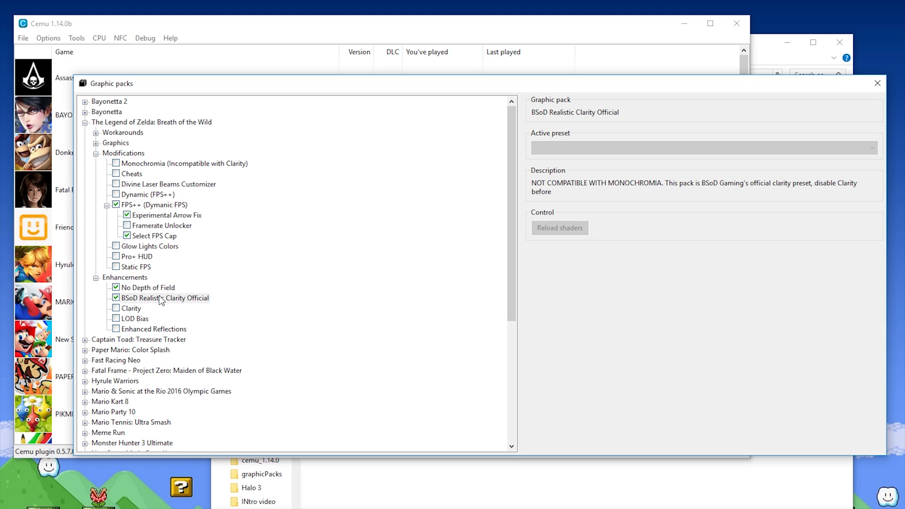
click(877, 83)
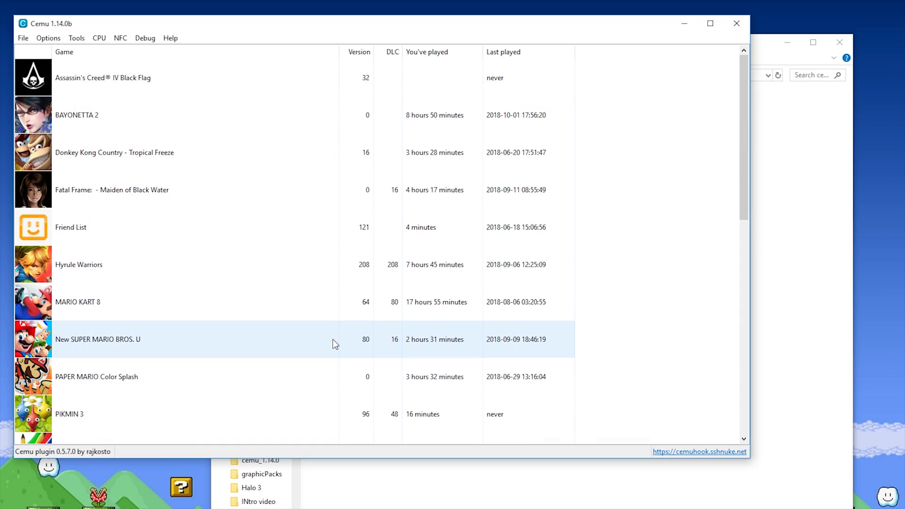
Launch The Legend of Zelda - Breath of the Wild and continue from the 12/11/2018 15:00 Great Plateau autosave
scroll(182, 276, down, 5)
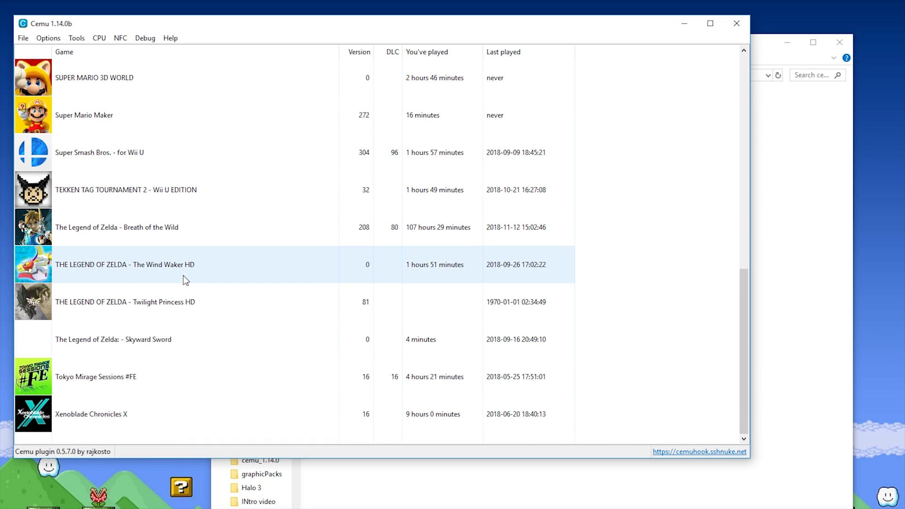
double_click(124, 230)
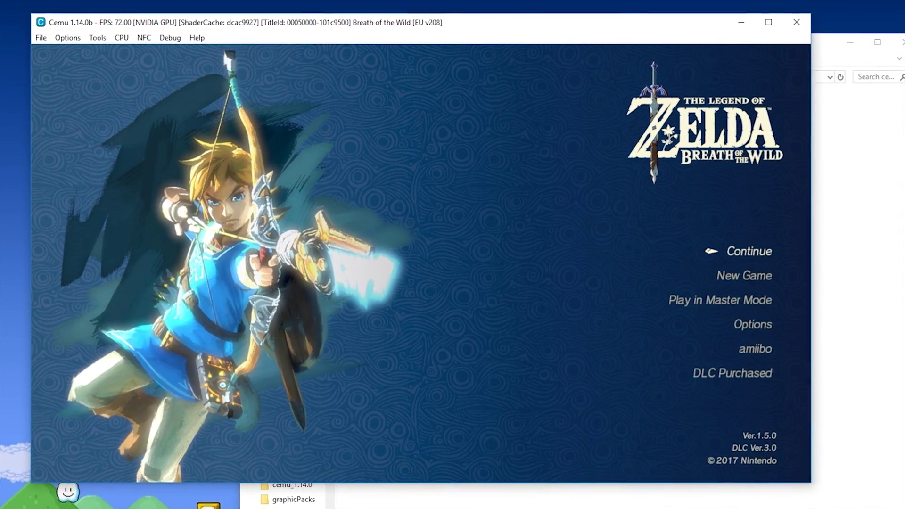
key(Return)
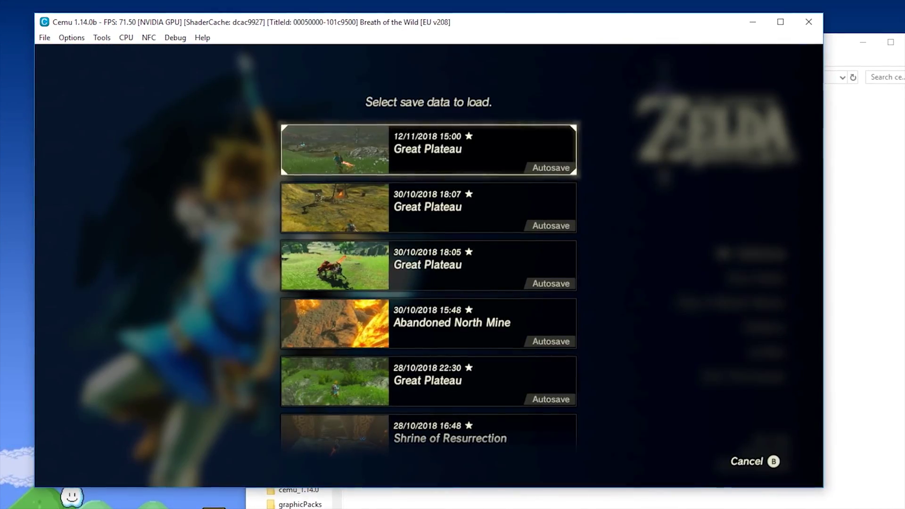
key(Return)
key(Return)
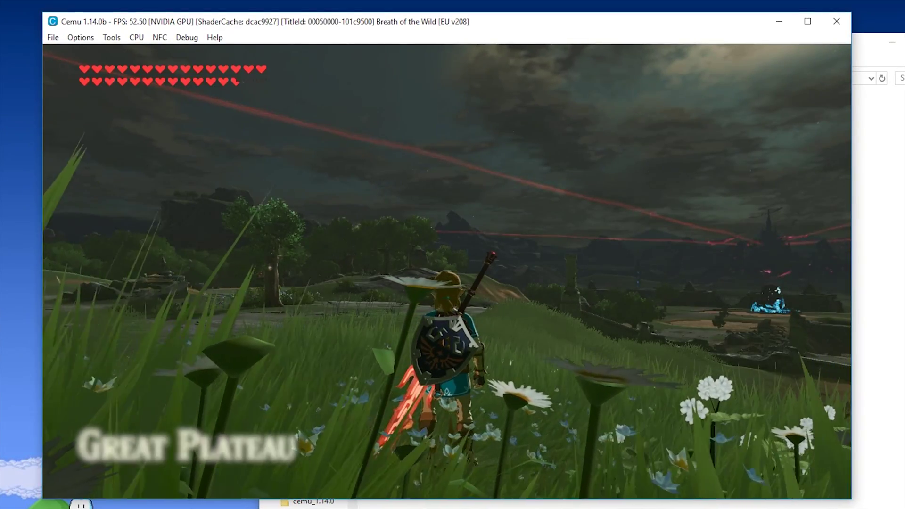
Run the character across the Great Plateau grassland to check the frame rate and visuals in gameplay
key(w)
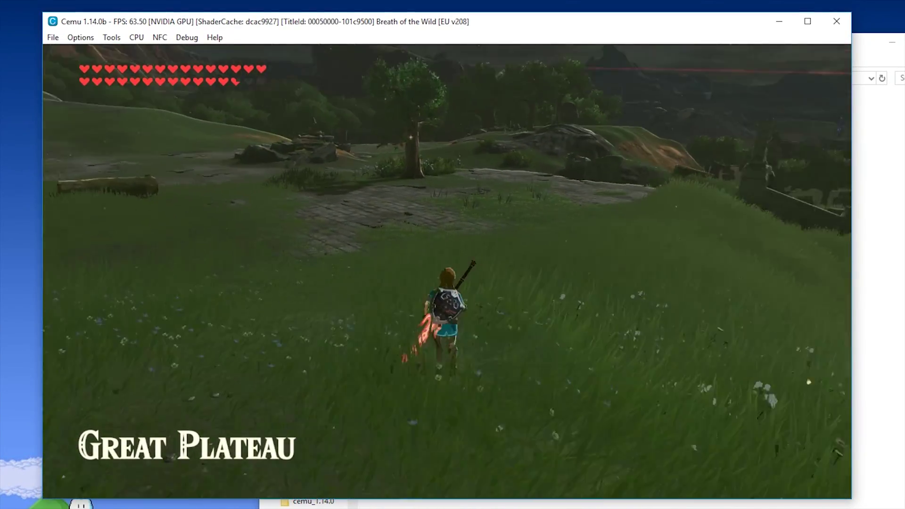
key(w)
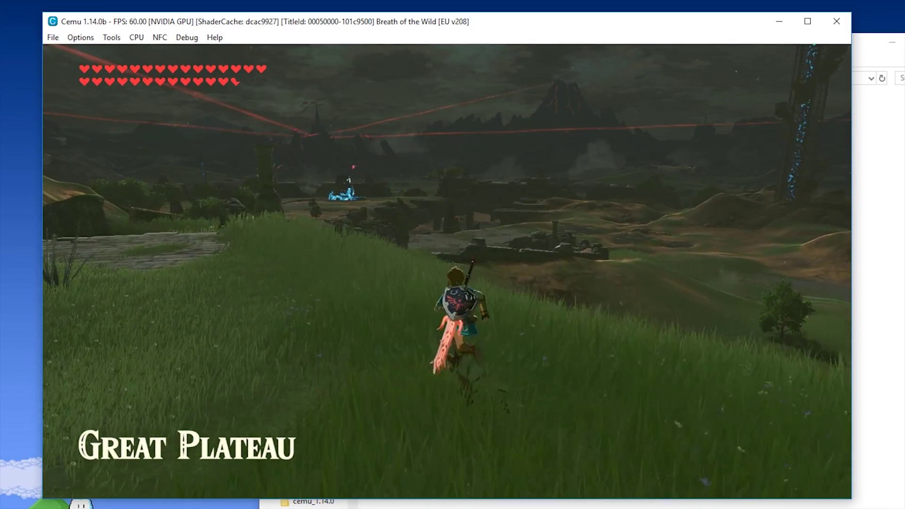
key(w)
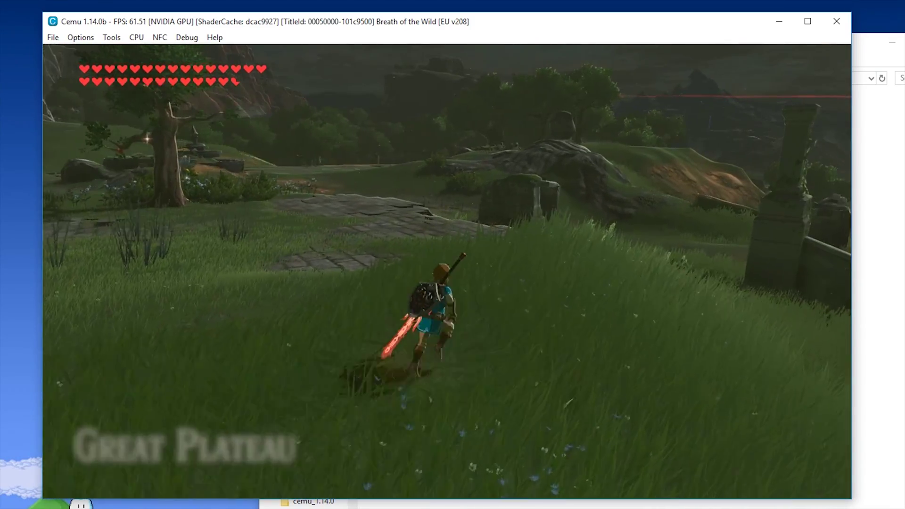
key(w)
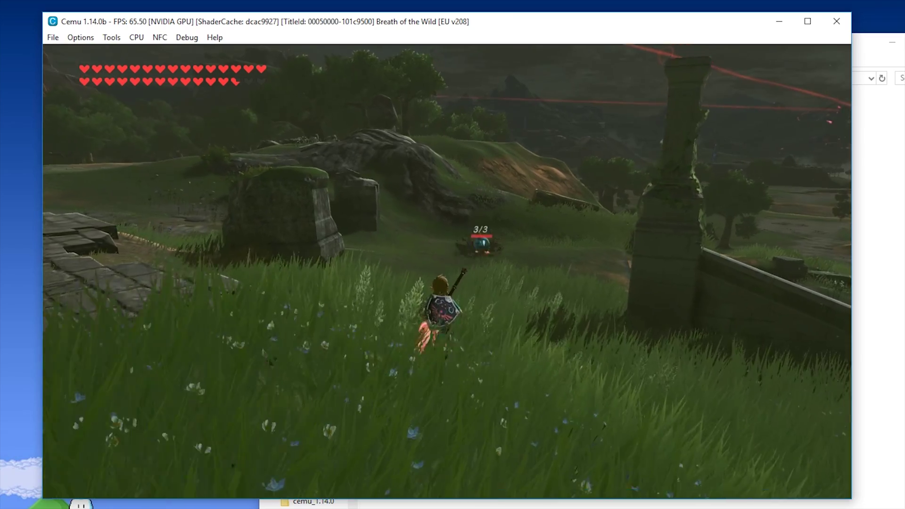